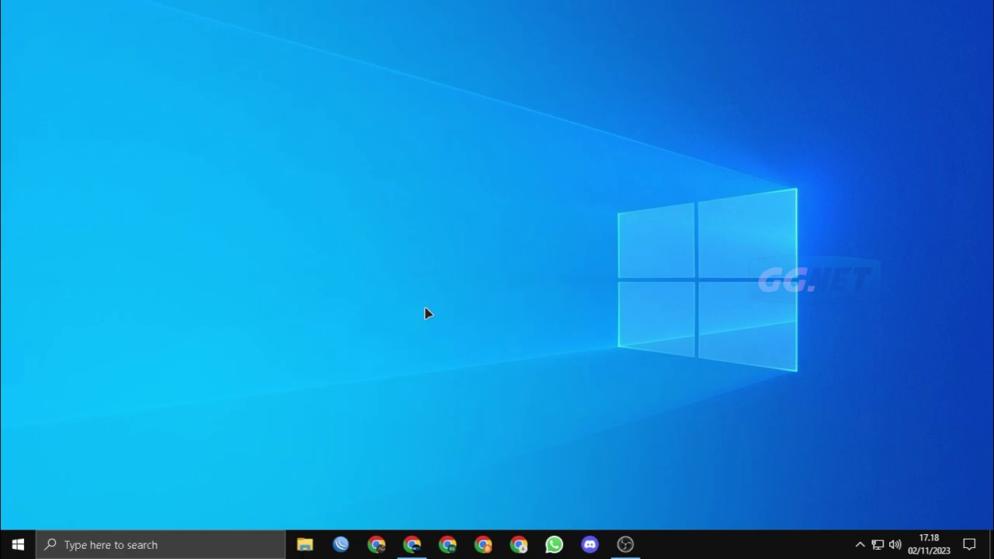
Open a Command Prompt window from the Run dialog with CMD.
key("super+r")
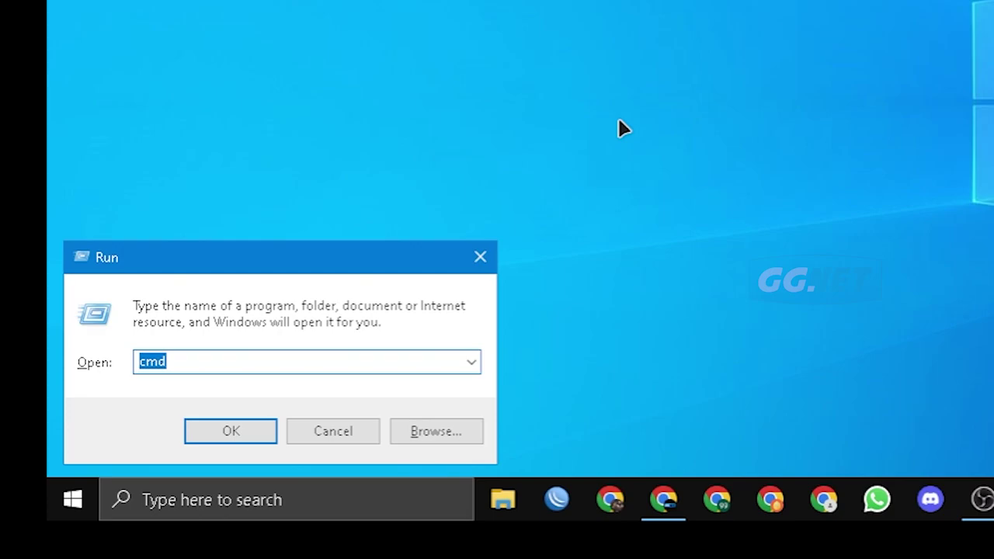
type("CMD")
key("Return")
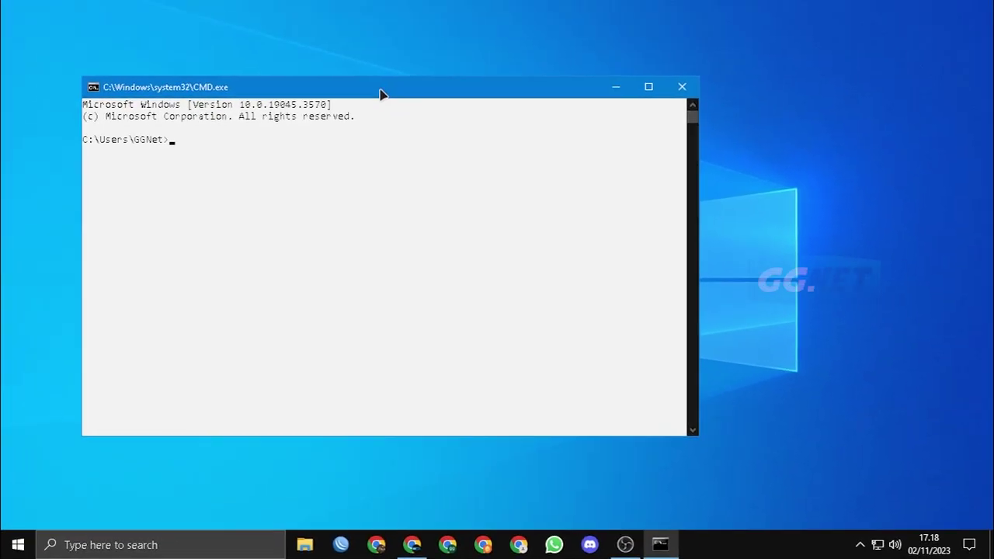
Run the cleanmgr command in Command Prompt to start the Disk Clean-up utility.
left_click_drag(381, 93, 501, 109)
left_click(314, 177)
type("cleanmgr")
left_click_drag(355, 156, 293, 161)
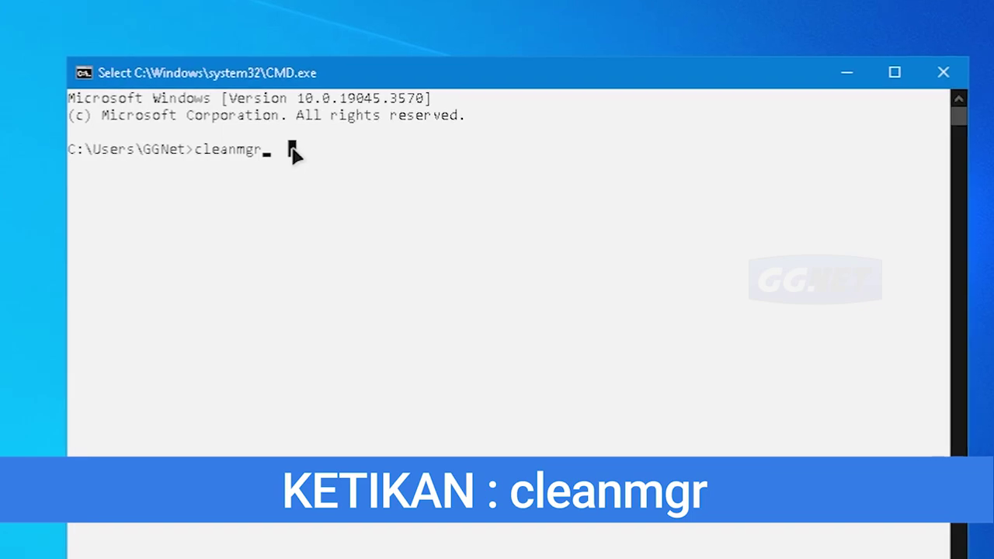
left_click(479, 188)
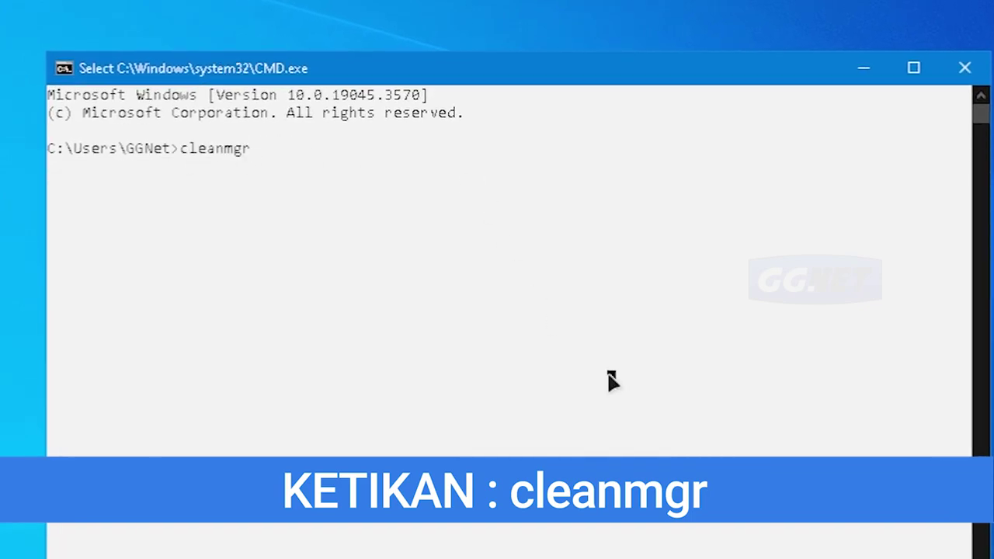
key("Return")
key("Return")
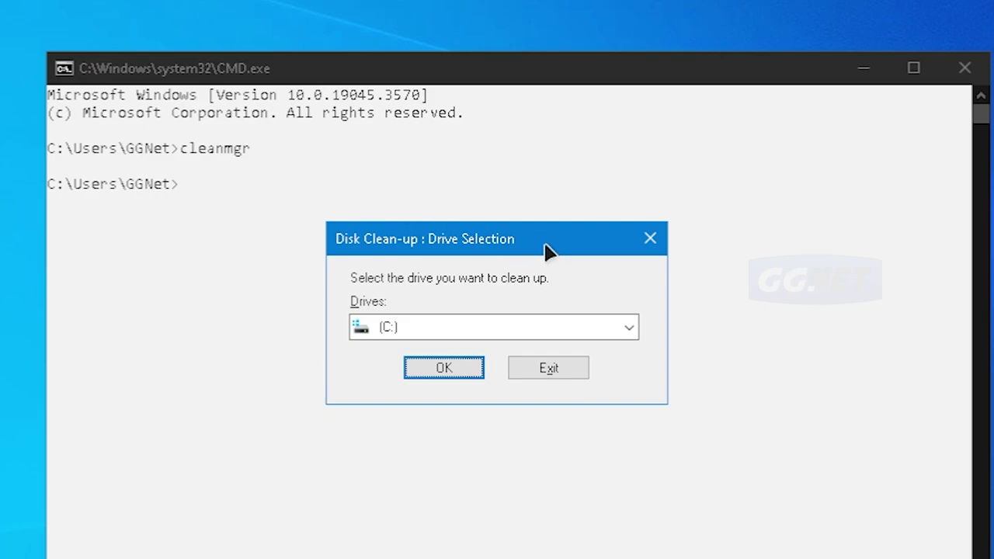
Choose drive (C:) as the drive to clean up and start its scan.
left_click(463, 329)
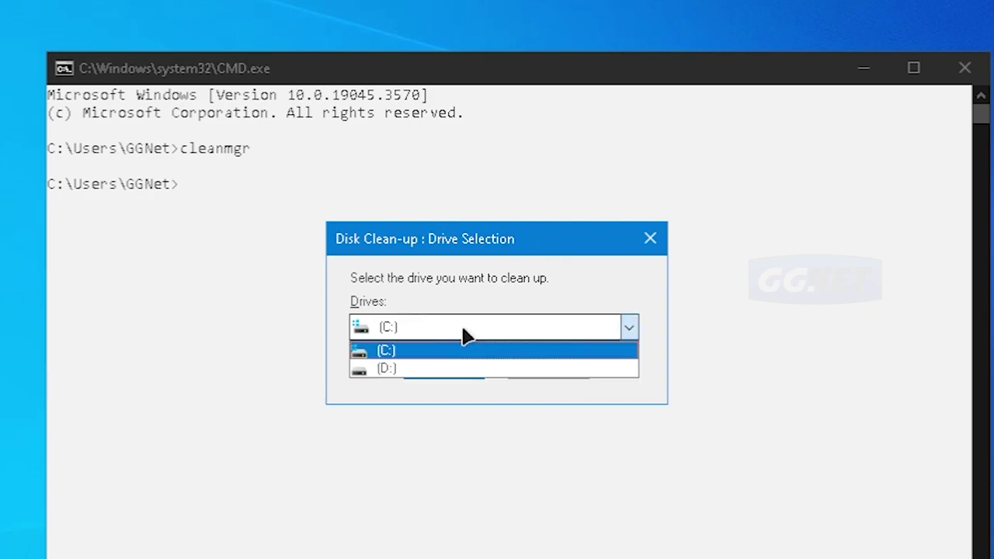
left_click(412, 352)
left_click(459, 366)
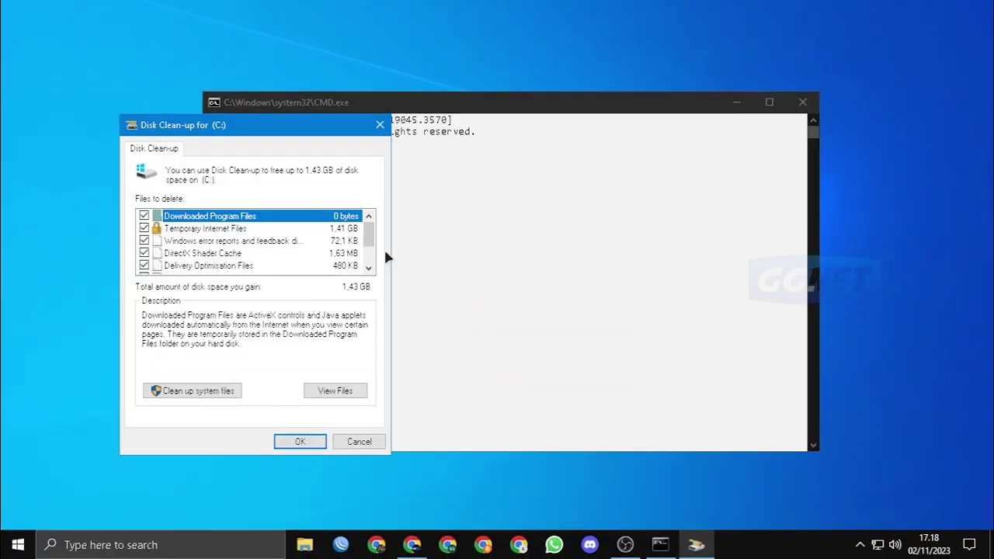
Switch Disk Clean-up to cleaning up system files, again for drive (C:).
left_click_drag(299, 127, 532, 122)
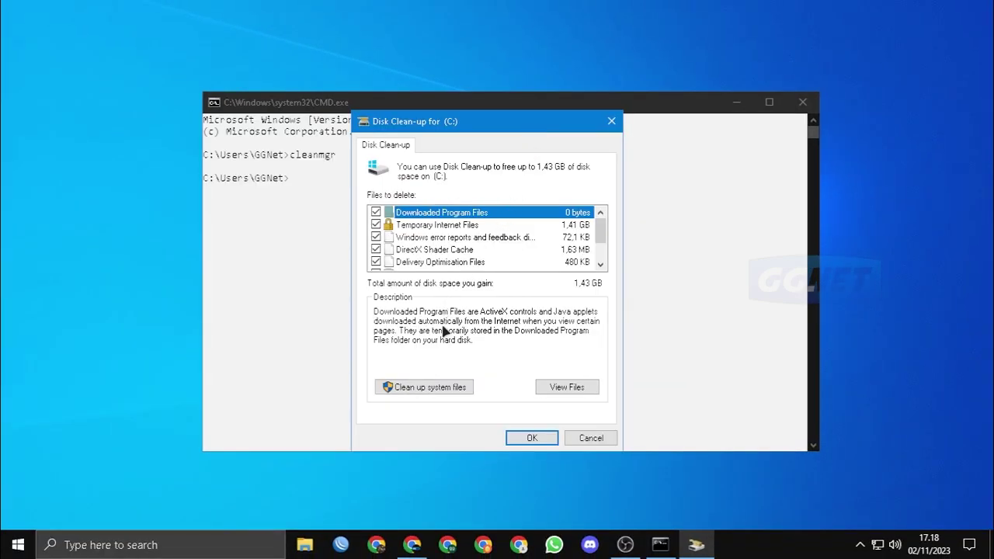
left_click(389, 392)
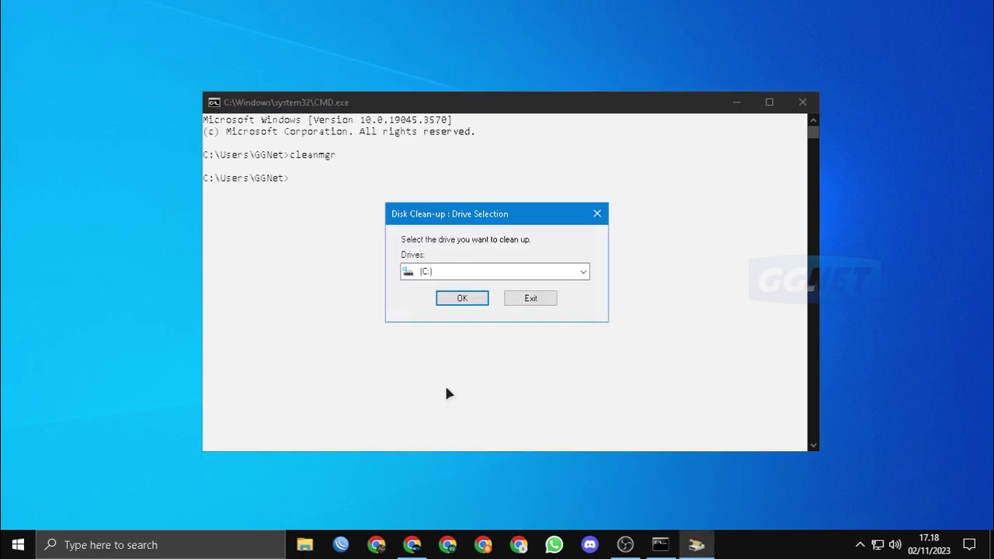
left_click(466, 300)
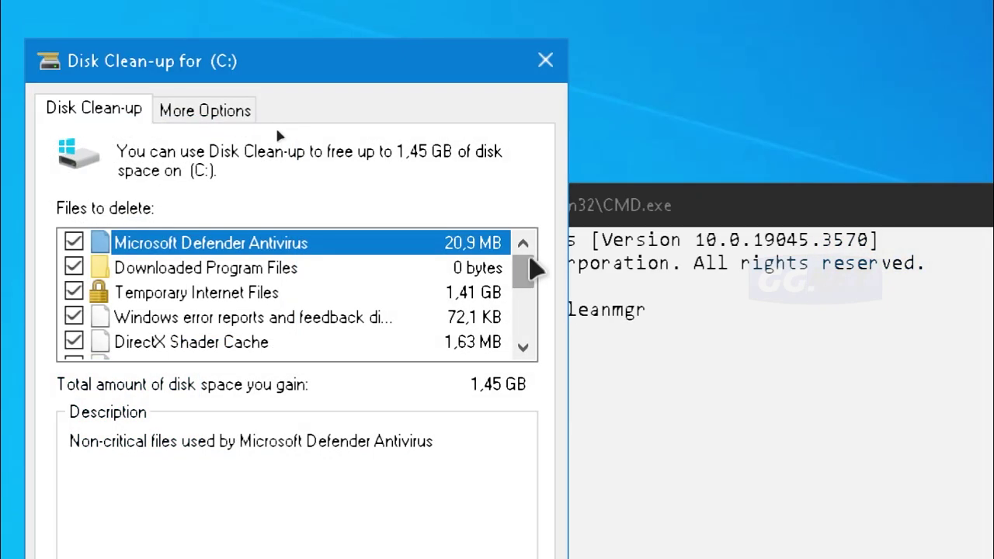
Start the clean-up of drive (C:) with the checked file categories and confirm permanently deleting the files.
left_click_drag(274, 133, 270, 170)
left_click_drag(516, 340, 516, 224)
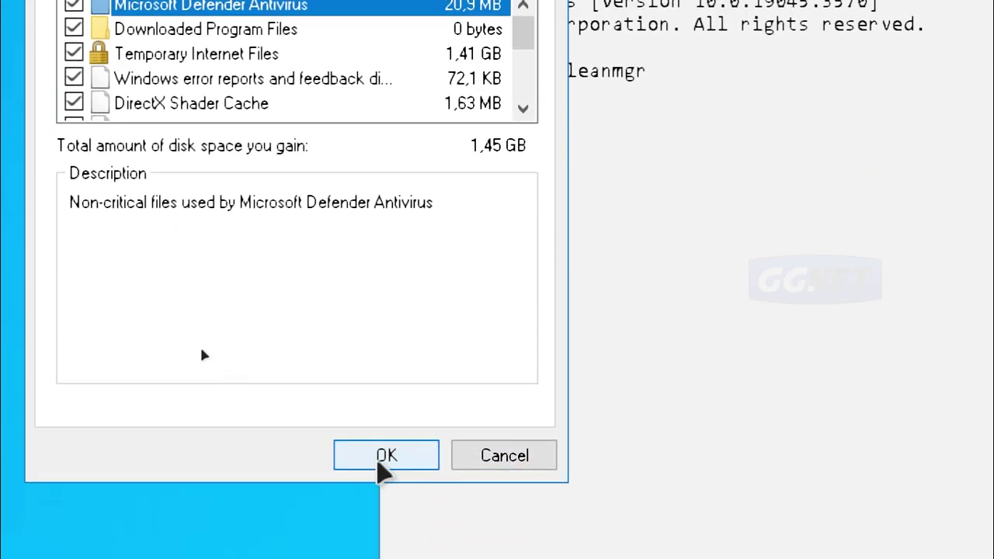
left_click(384, 463)
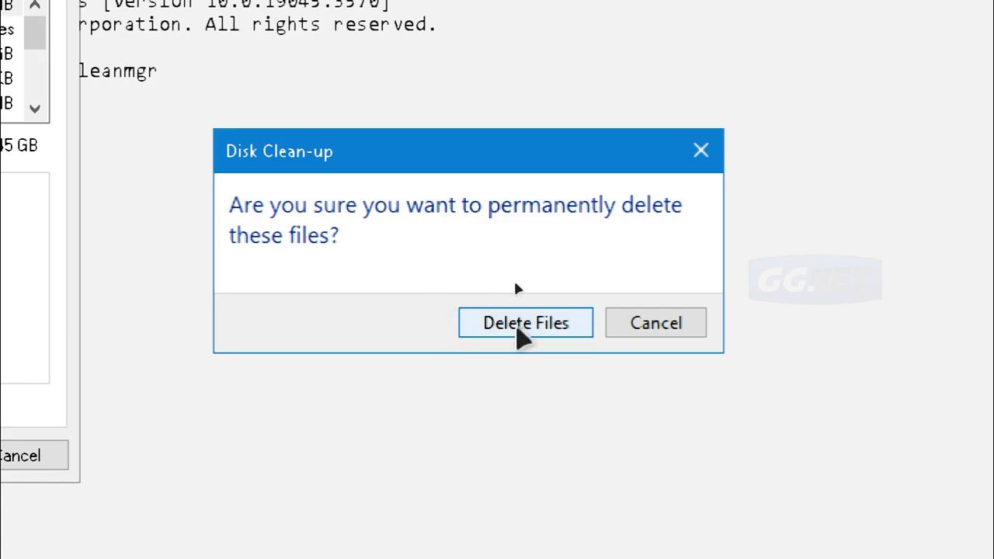
left_click(519, 326)
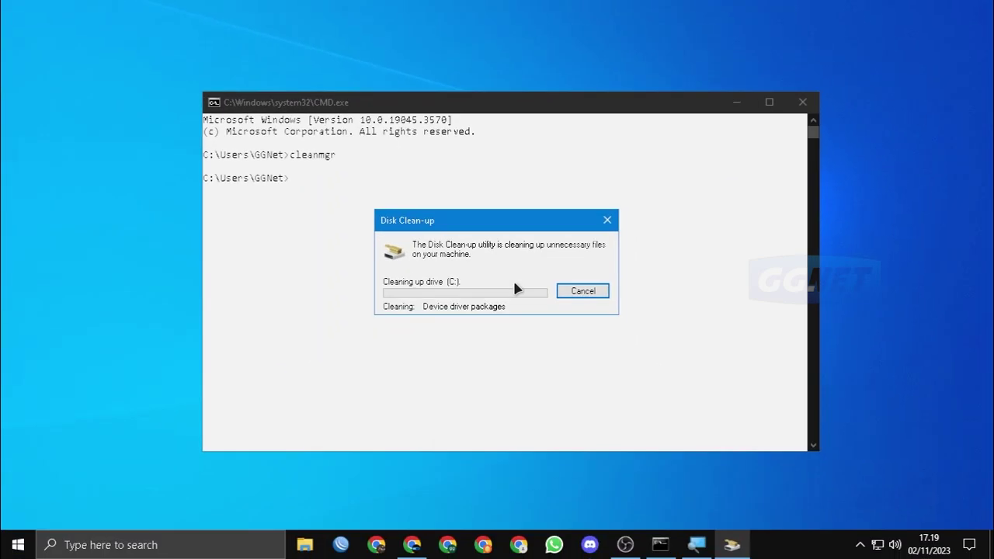
Close the Command Prompt window once Disk Clean-up has completed.
left_click_drag(502, 216, 491, 218)
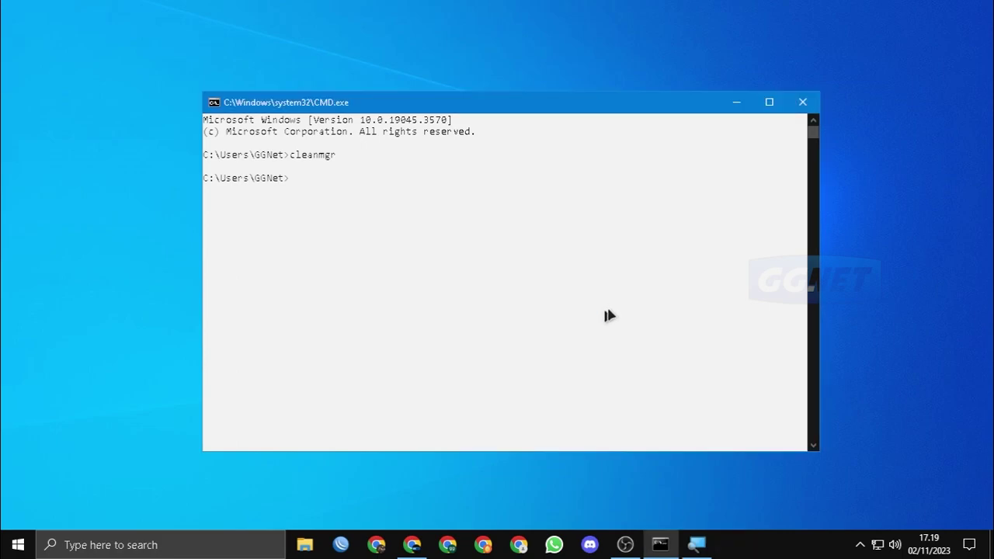
left_click(535, 236)
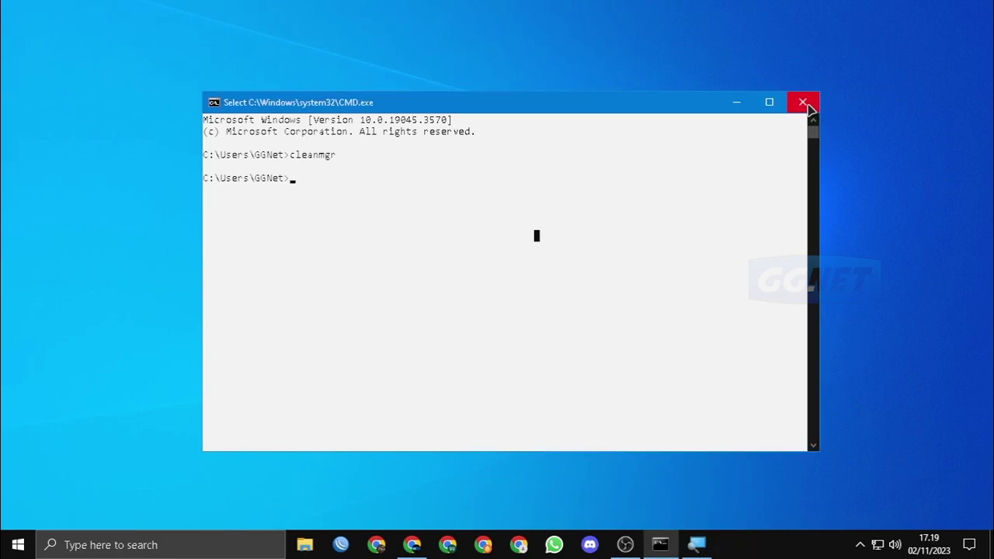
left_click(803, 103)
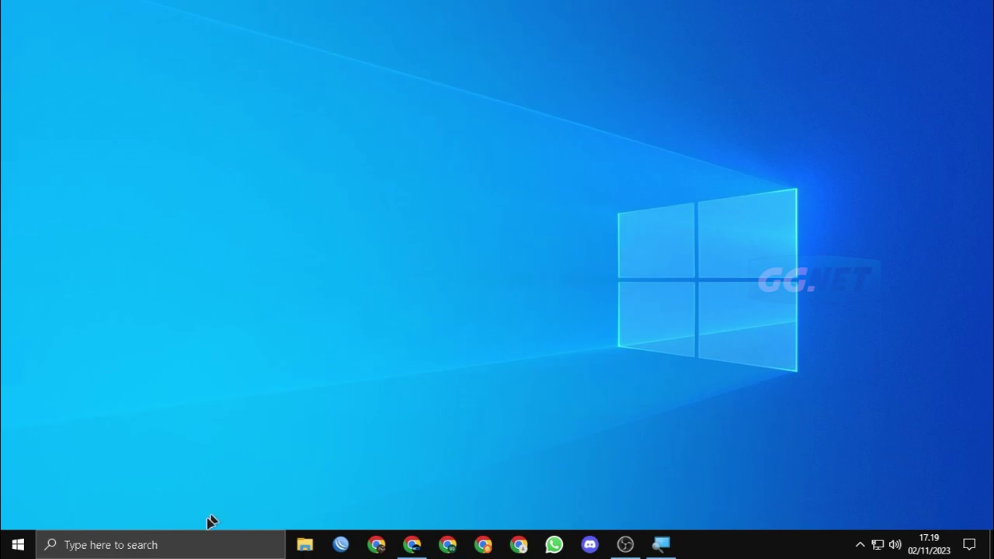
Search Windows for cmd, run Command Prompt as administrator, and widen and reposition its window.
left_click(188, 545)
type("c")
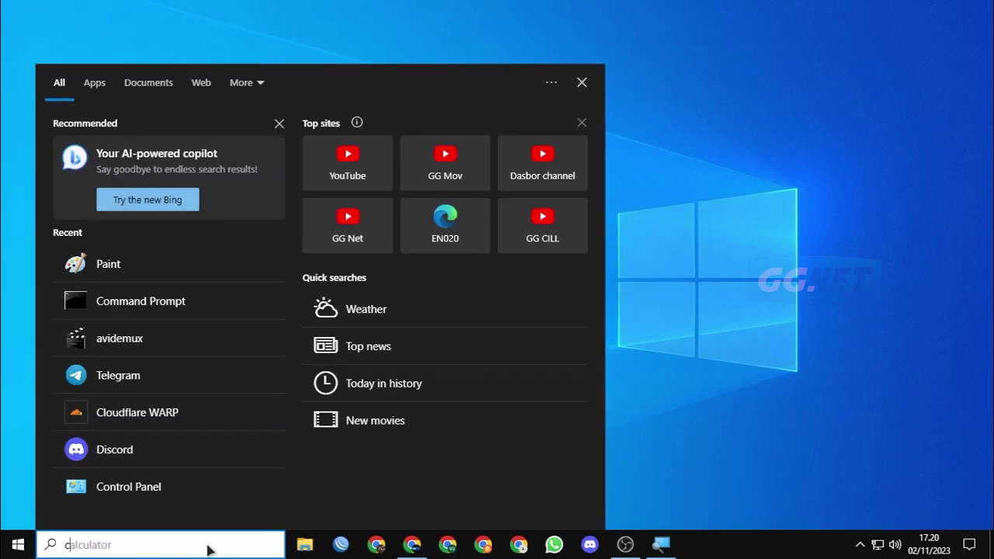
type("md")
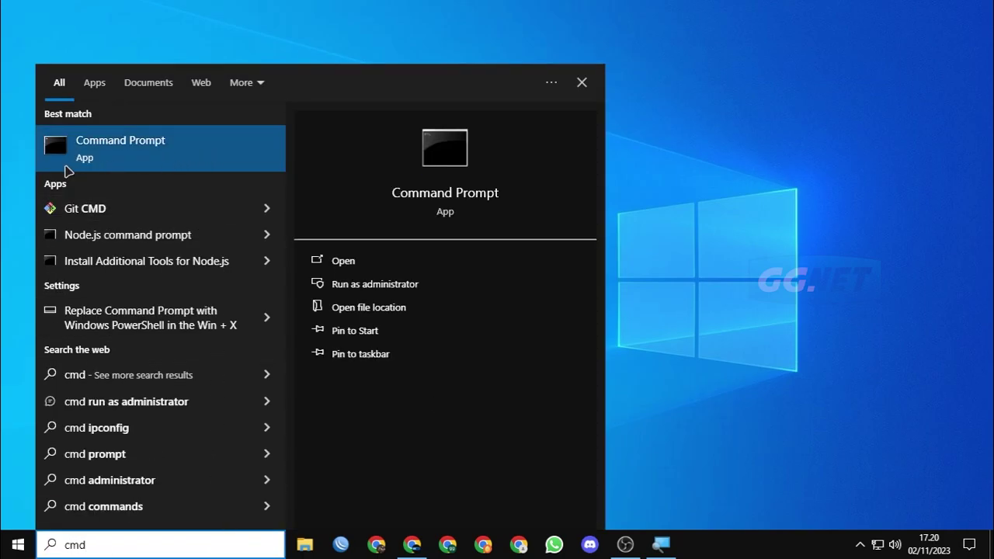
right_click(185, 154)
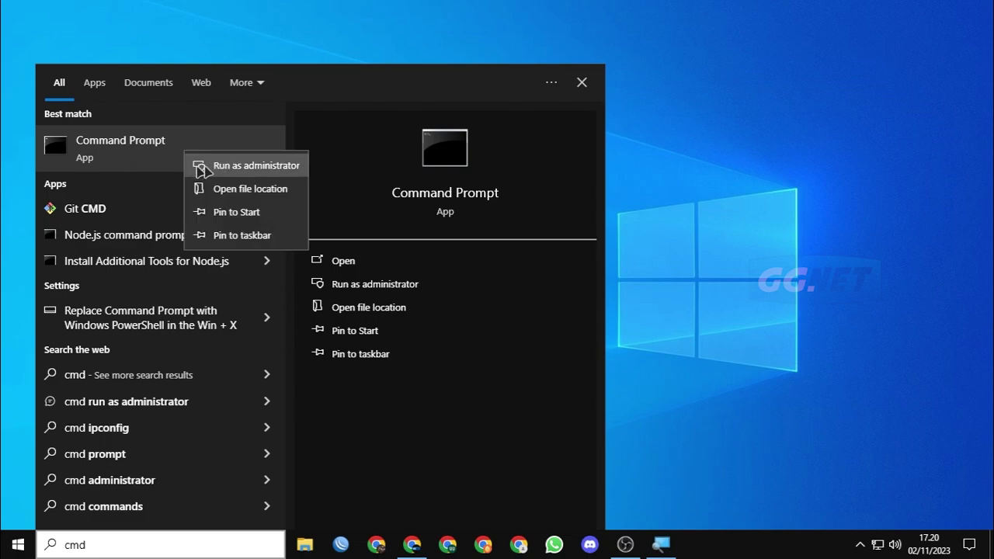
left_click(201, 167)
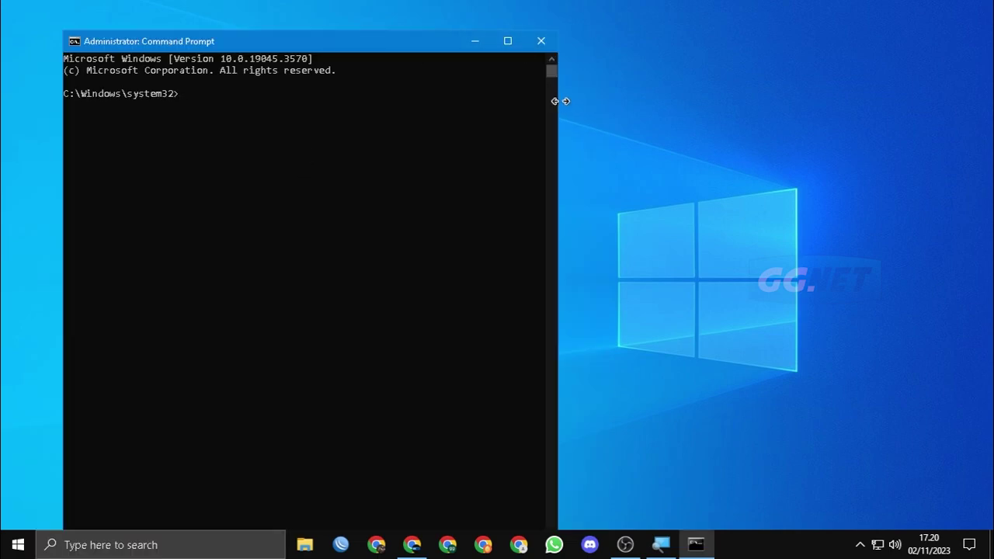
left_click_drag(560, 101, 840, 100)
left_click_drag(595, 35, 657, 54)
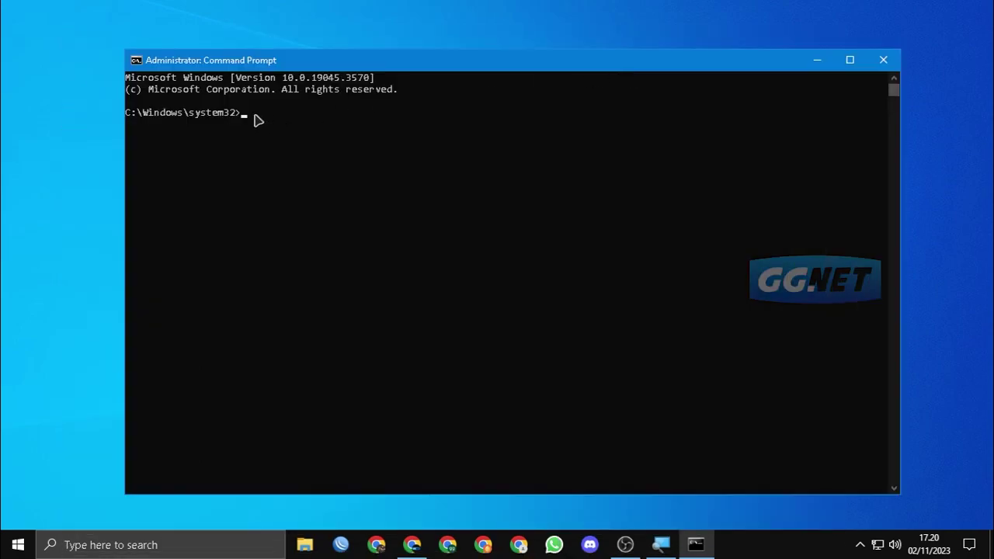
Run the command "Defrag C:" in the administrator Command Prompt to defragment drive C.
type("De")
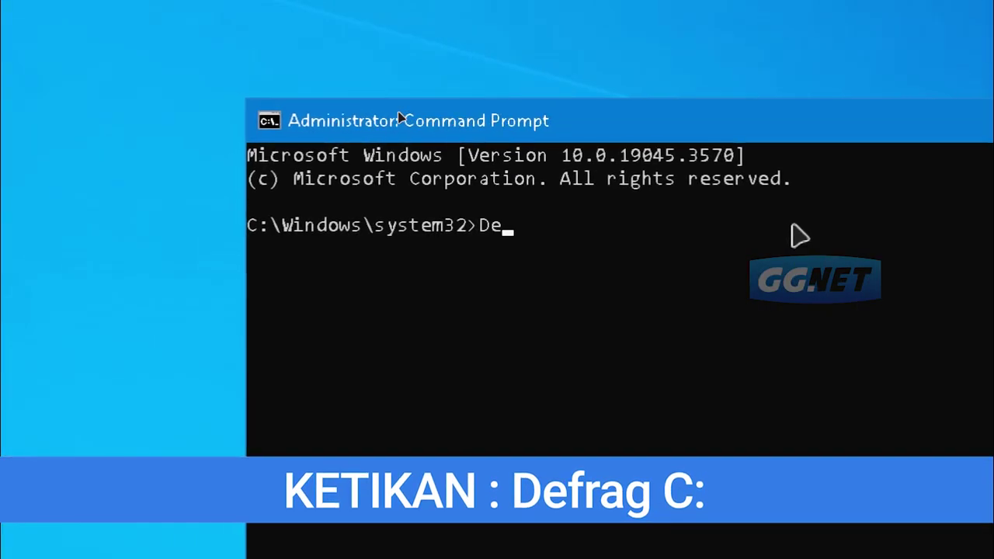
type("fc")
key("BackSpace")
type("rag C")
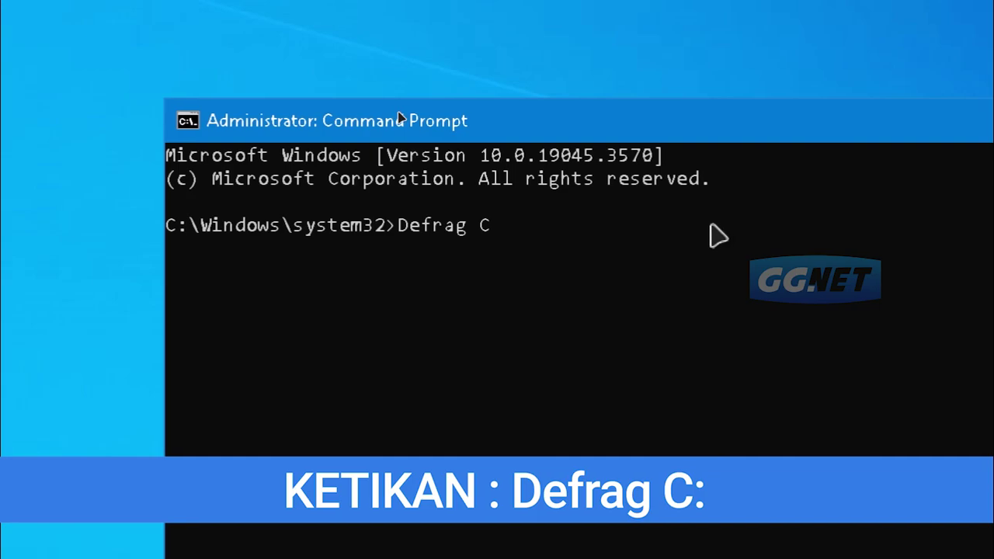
type(":")
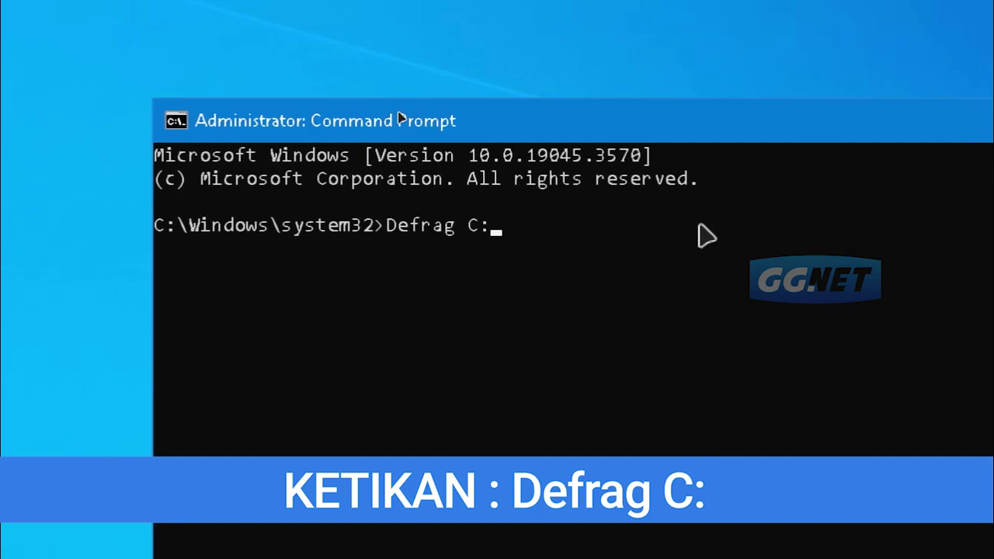
key("Return")
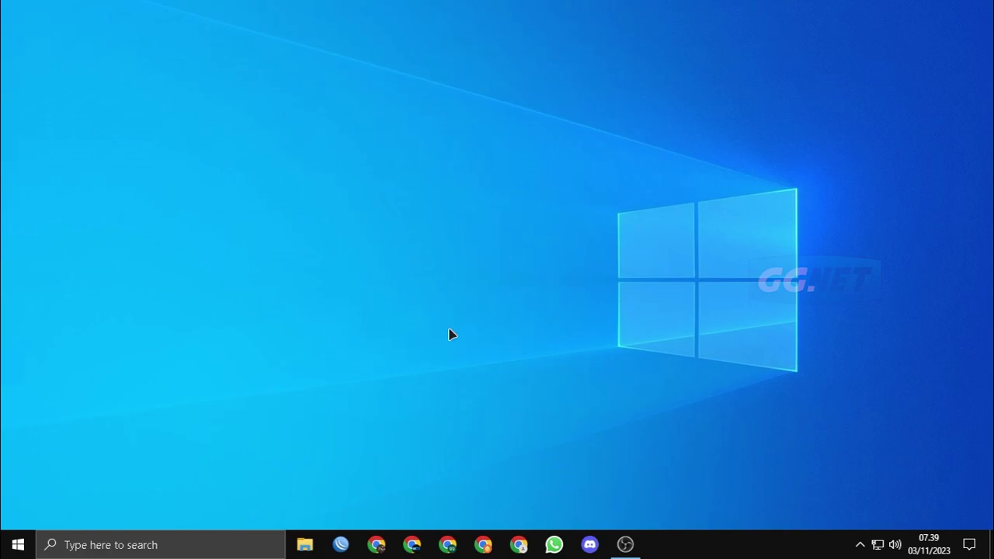
Search Windows for cmd and open a new Command Prompt as administrator.
left_click(184, 546)
type("cmd")
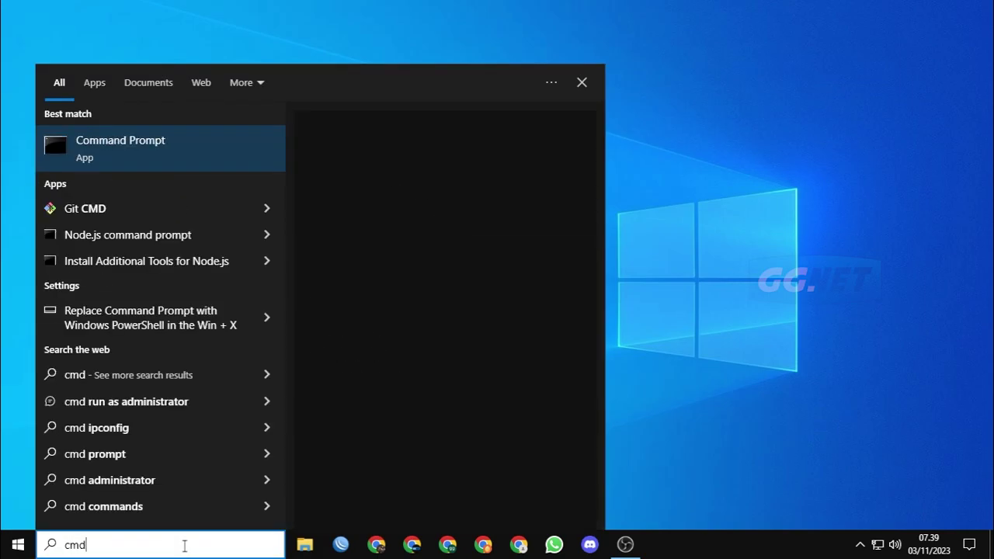
right_click(170, 155)
left_click(205, 169)
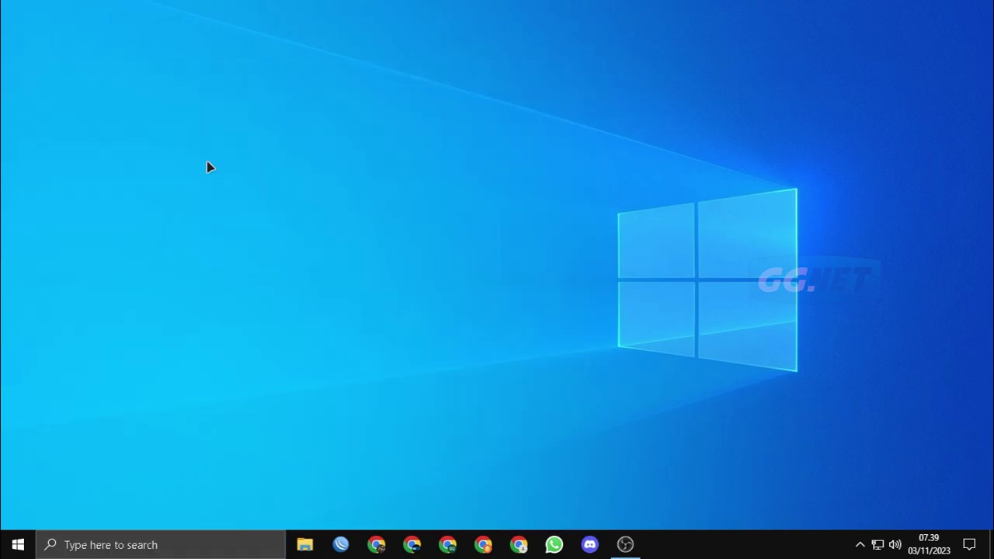
Check the available drives, Local Disk (C:) and Local Disk (D:), in File Explorer's This PC view and close it.
key("super+e")
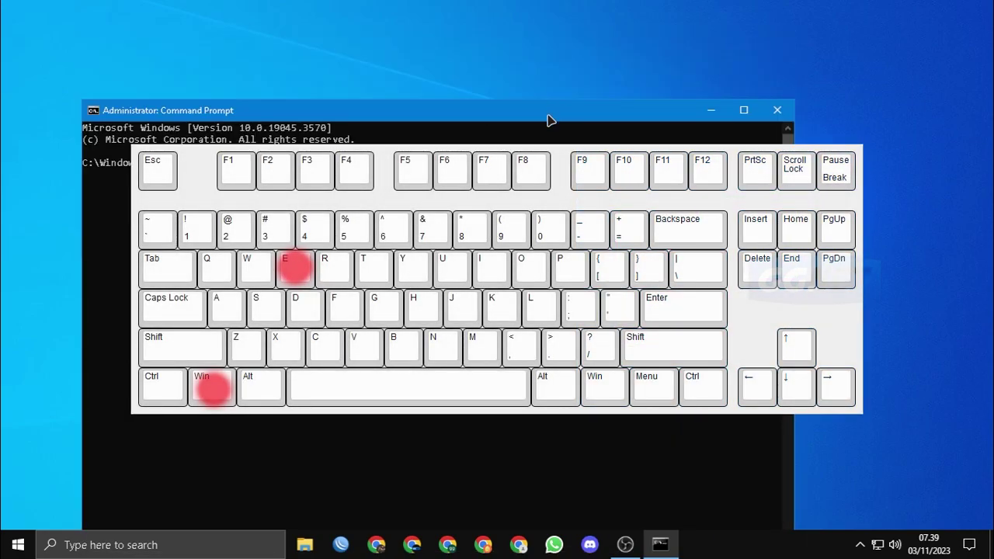
left_click(594, 75)
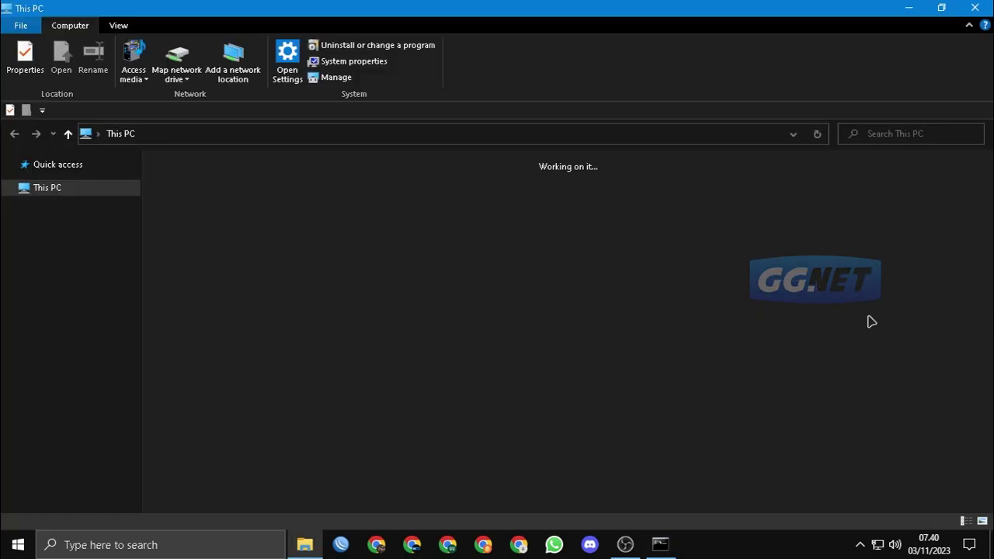
left_click_drag(546, 419, 162, 288)
left_click(360, 402)
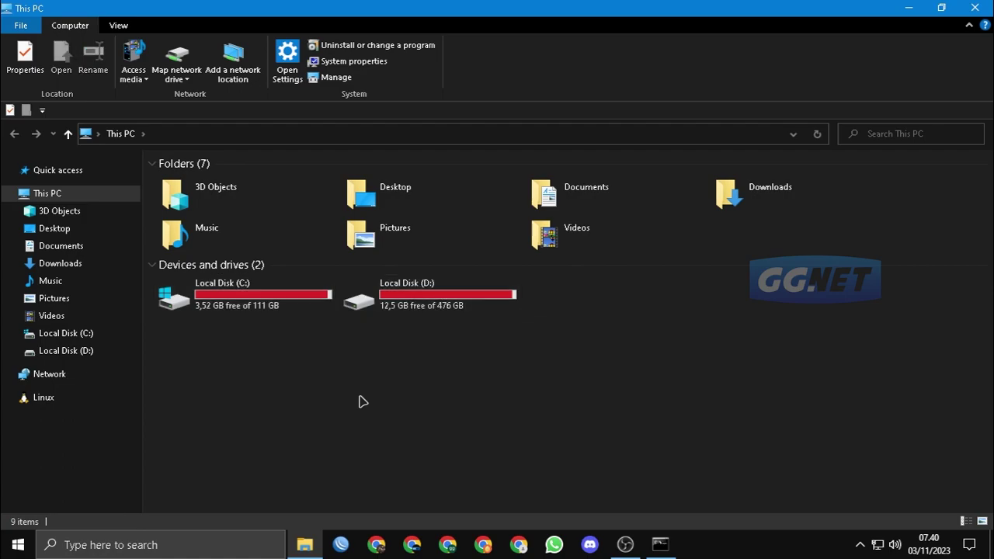
left_click(250, 303)
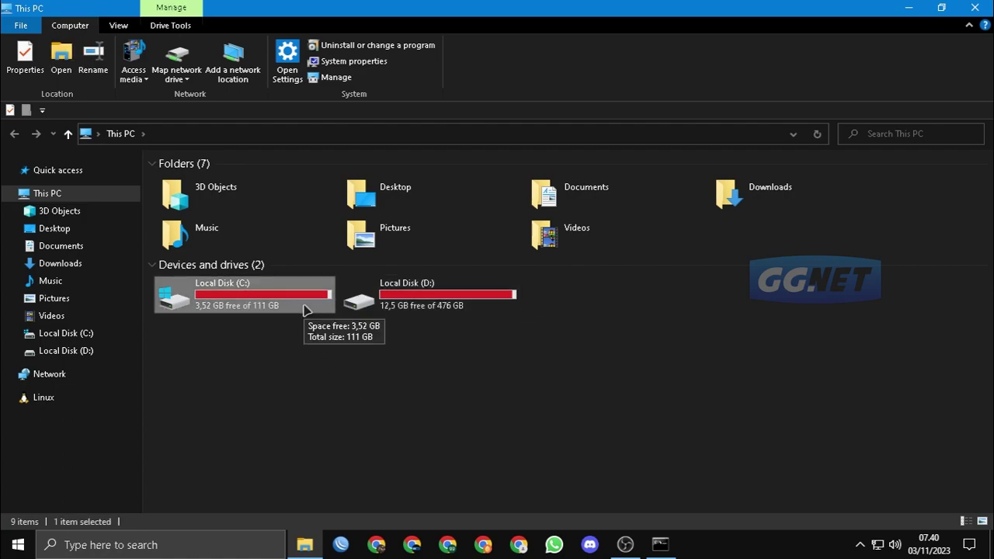
left_click(492, 308)
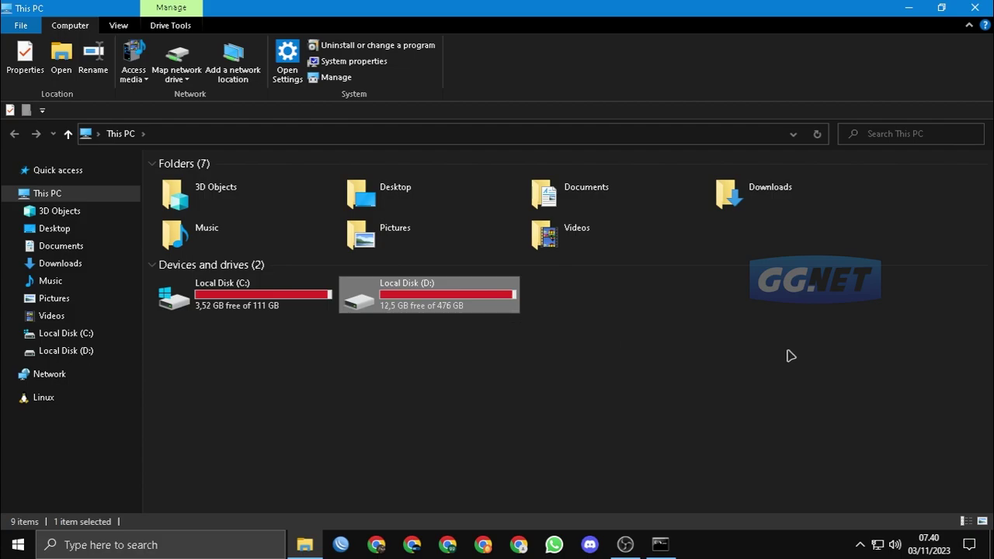
left_click(974, 7)
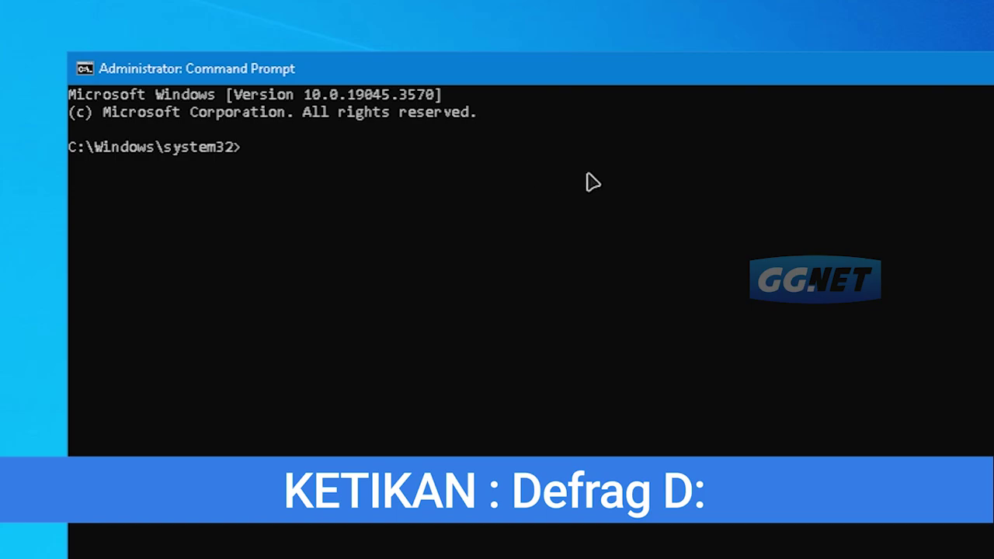
Run the command "Defrag D:" in the administrator Command Prompt to defragment drive D.
type("Defrag")
type(" D")
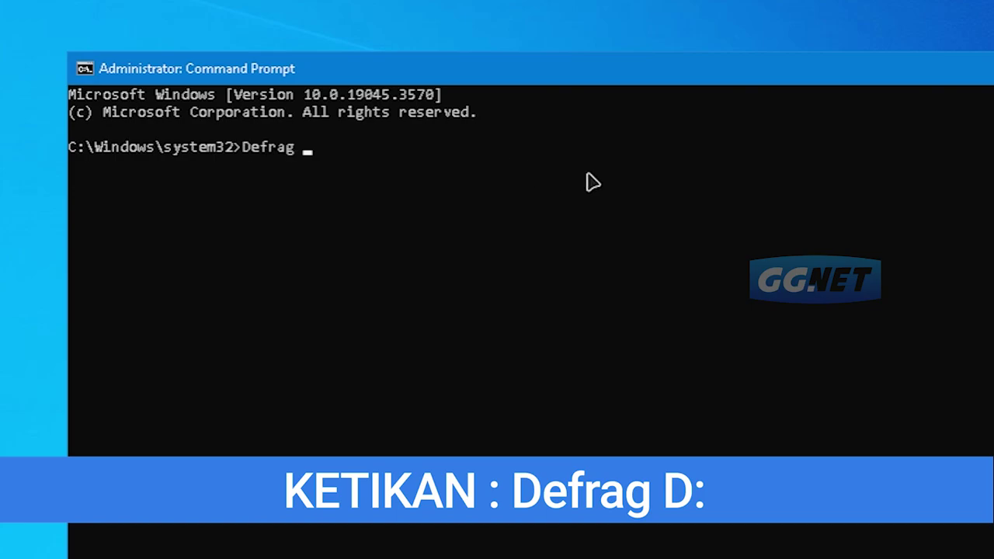
type(":")
key("Return")
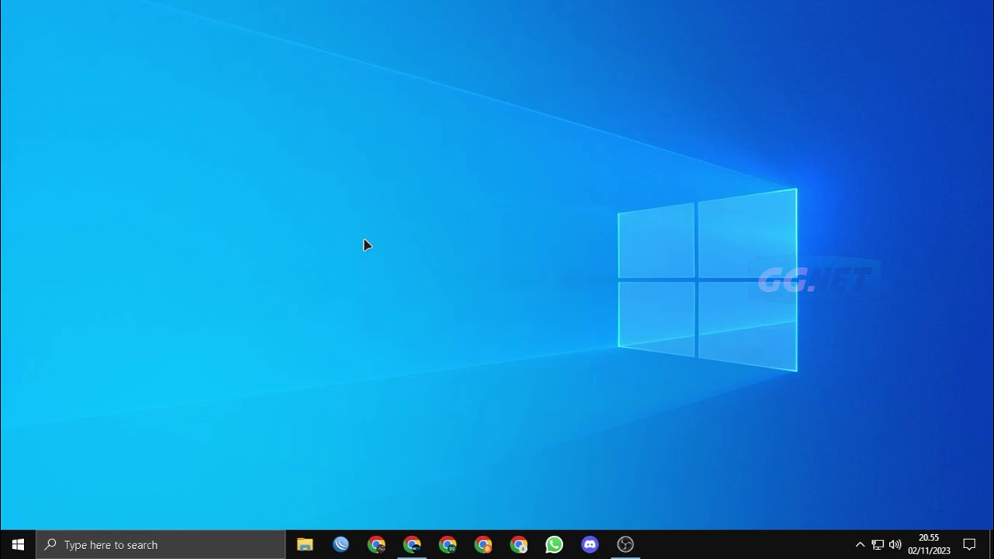
Search Windows for cmd and open a Command Prompt as administrator.
left_click(174, 536)
type("cmd")
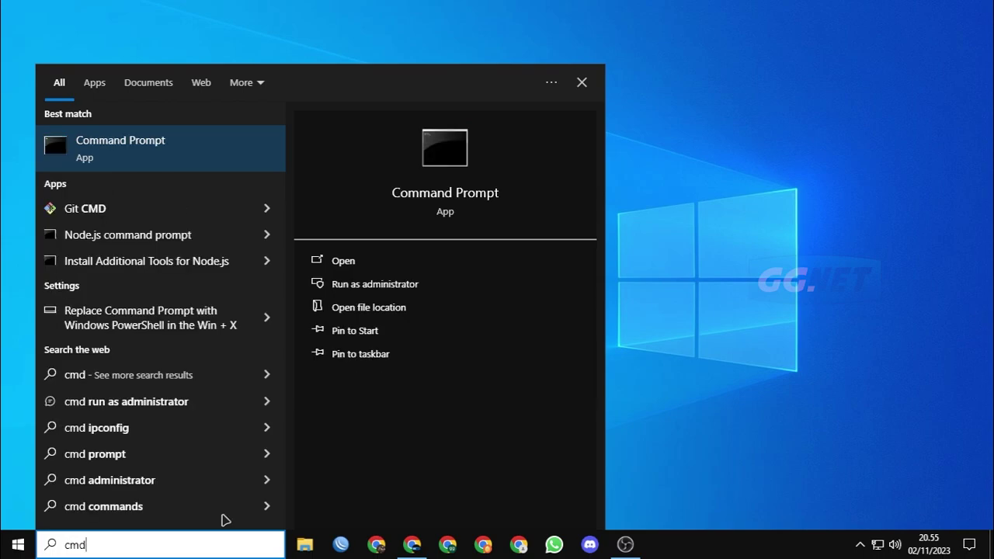
left_click(271, 149)
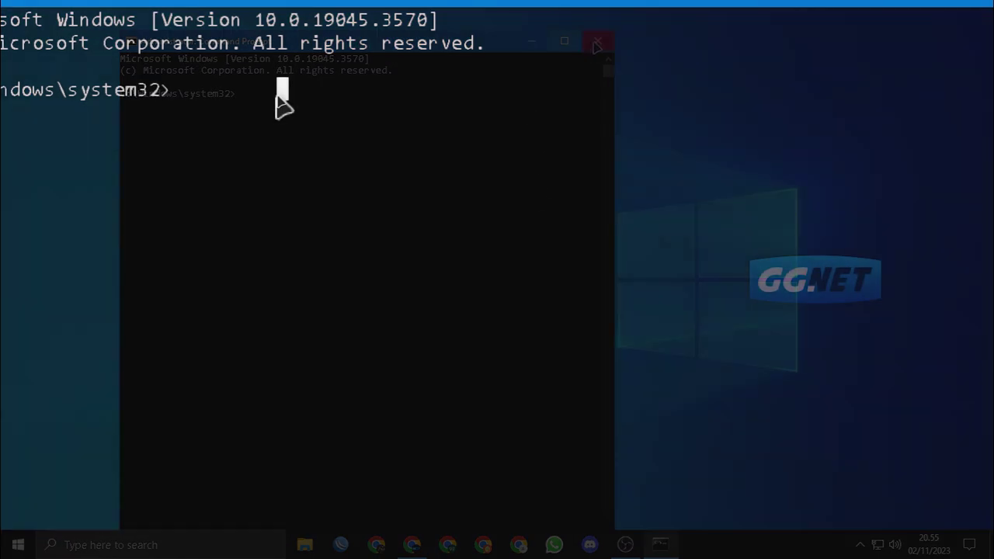
Run the command "sfc /scannow" in the administrator Command Prompt to scan the system files.
type("s")
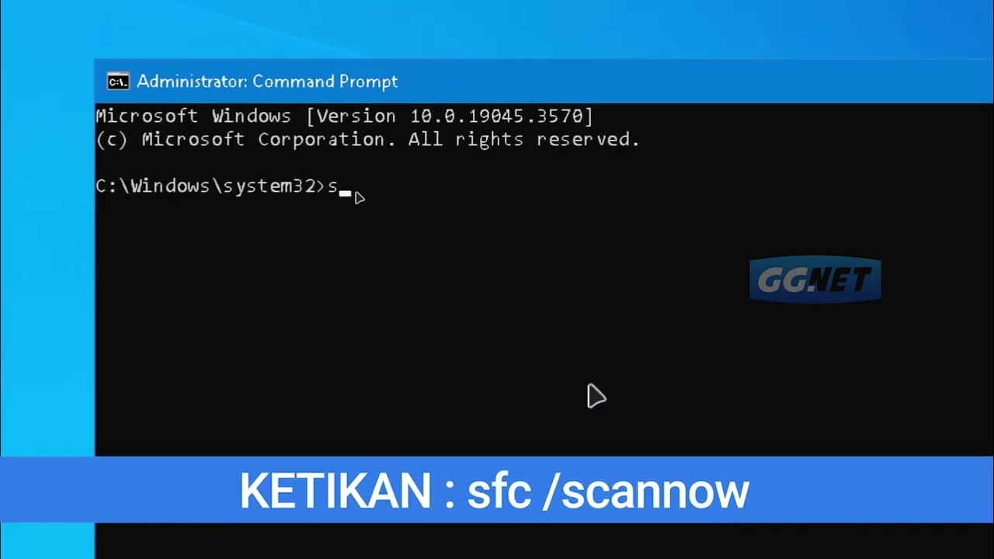
type("fsc")
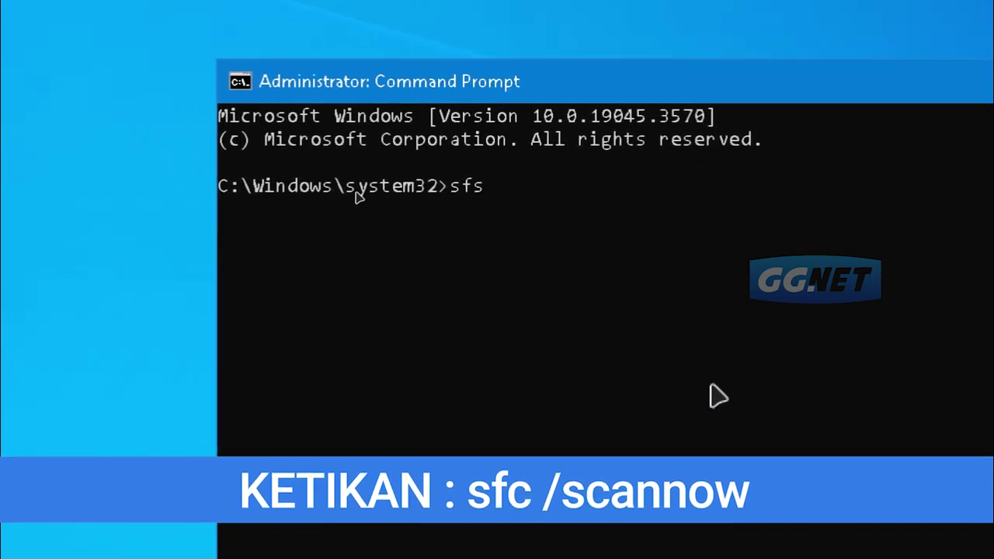
key("BackSpace")
key("BackSpace")
type("c /scan")
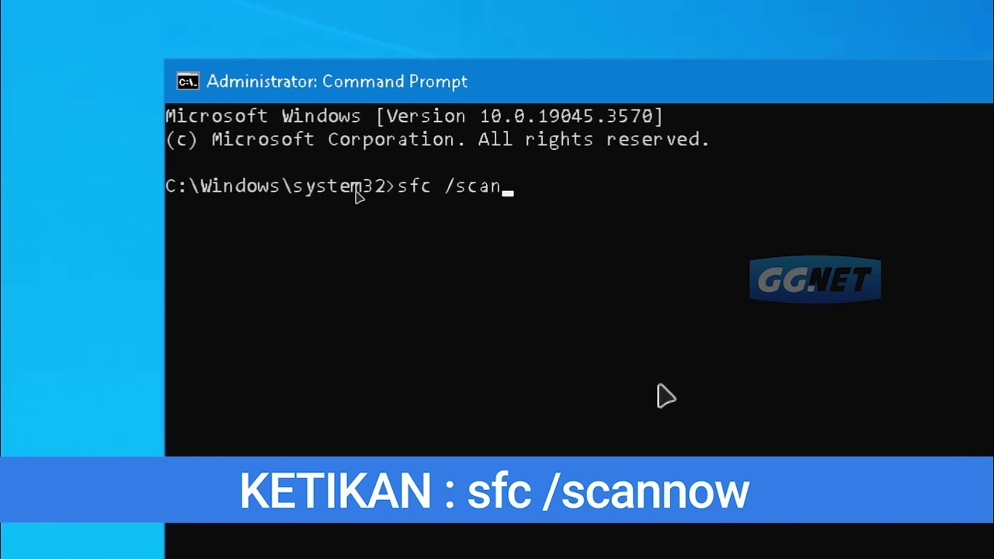
type("now")
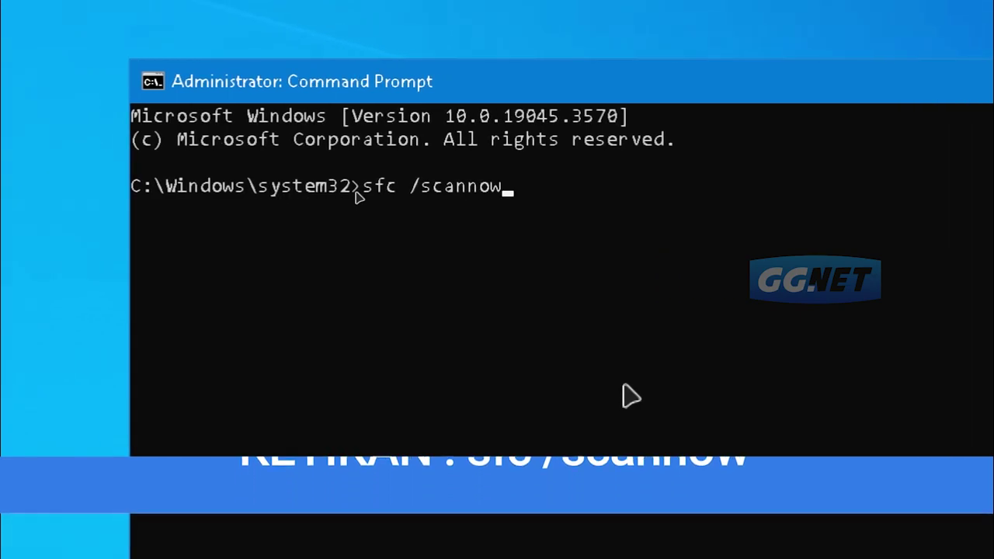
key("Return")
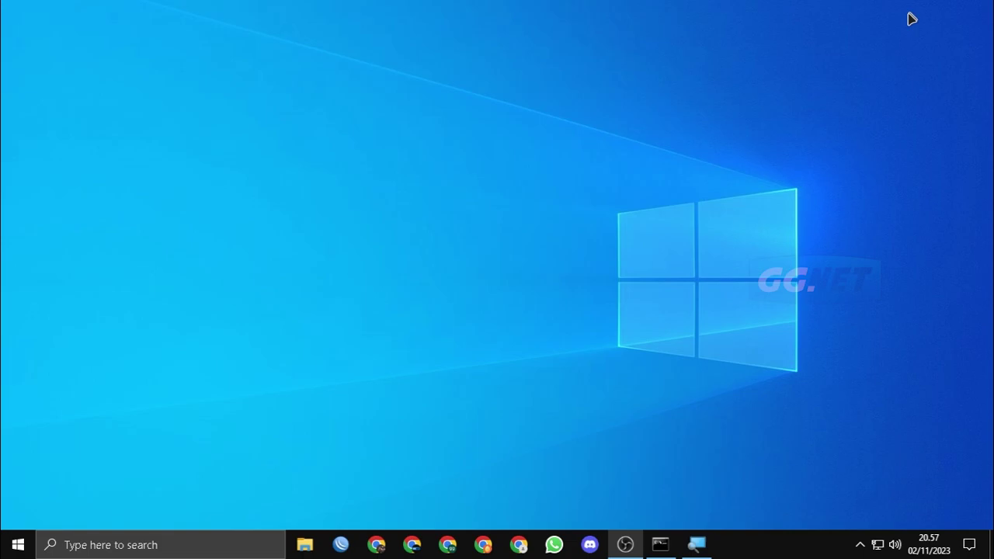
Search Windows for cmd and open a new administrator Command Prompt for the disk check.
left_click(163, 545)
type("cmd")
right_click(193, 152)
left_click(237, 160)
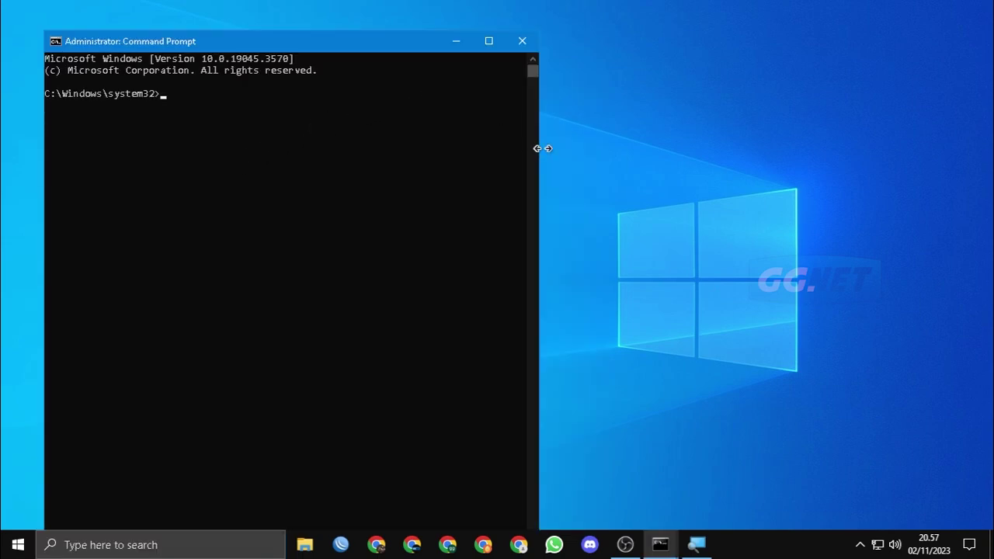
Run the command "chkdsk" in the administrator Command Prompt to check the disk's file system.
type("ch")
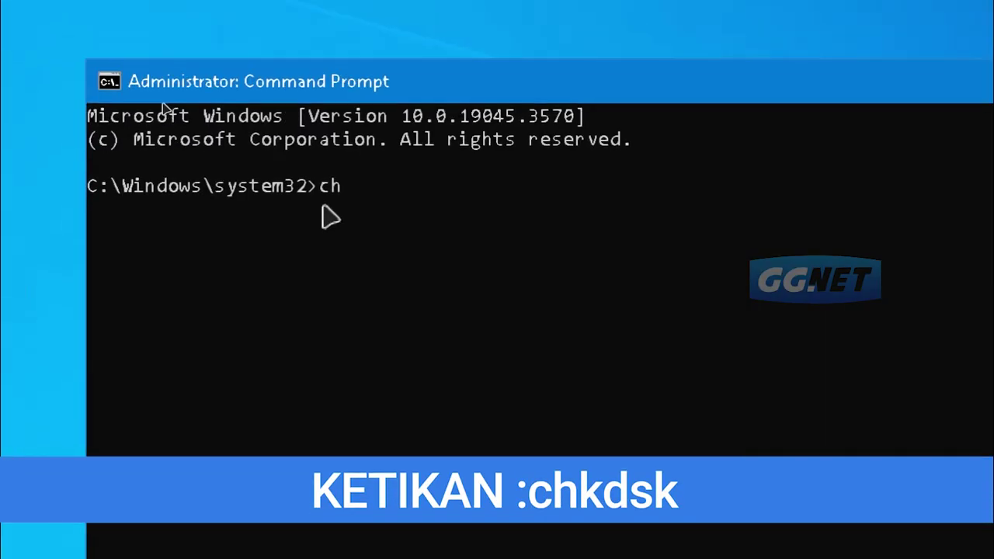
type("kdsk")
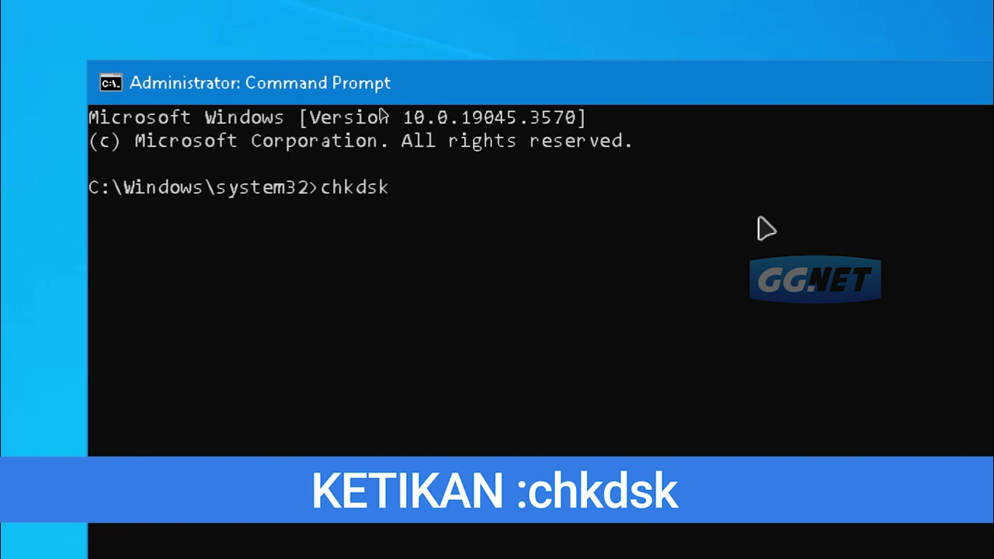
key("Return")
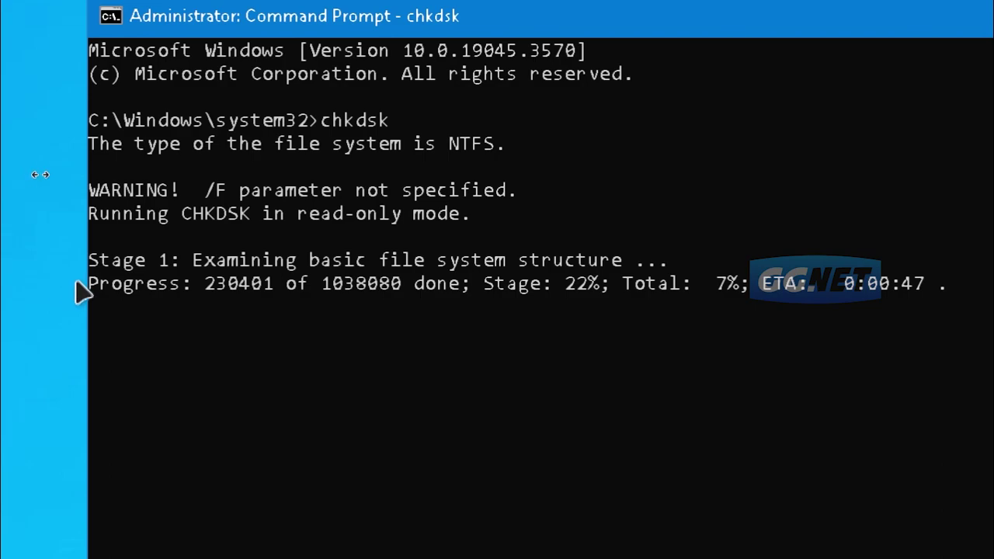
left_click_drag(95, 284, 914, 287)
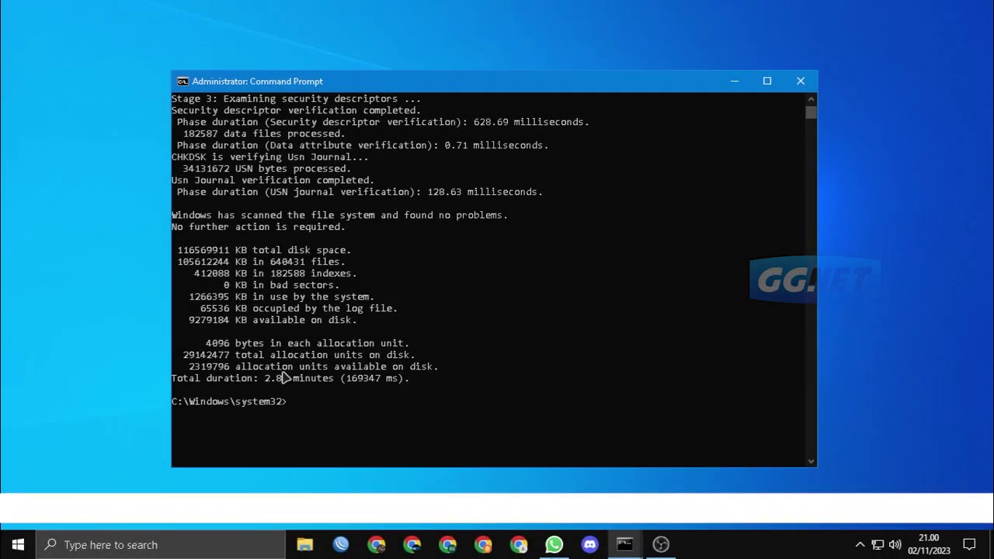
Review the chkdsk report from its first stage through to the disk space summary and total duration.
left_click(300, 410)
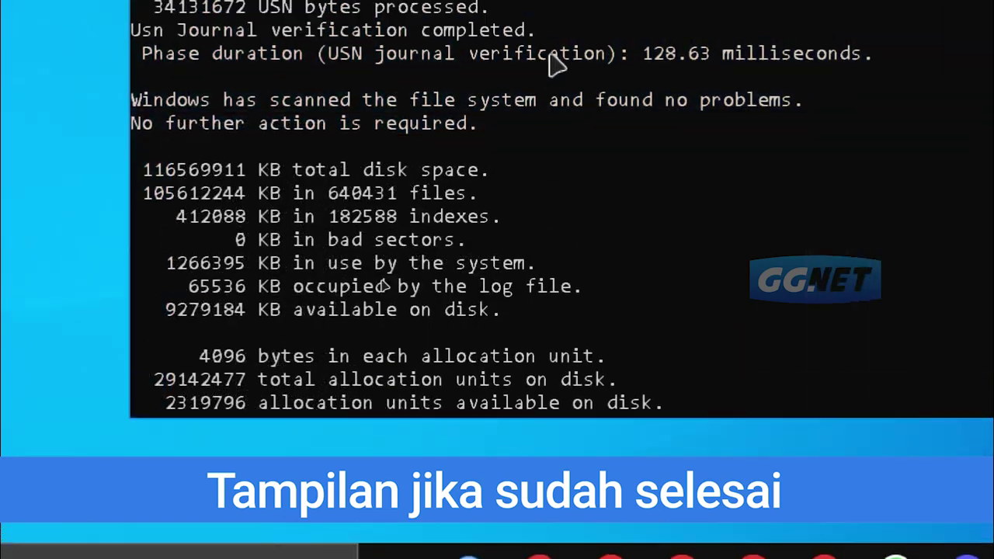
scroll(364, 288, "up", 5)
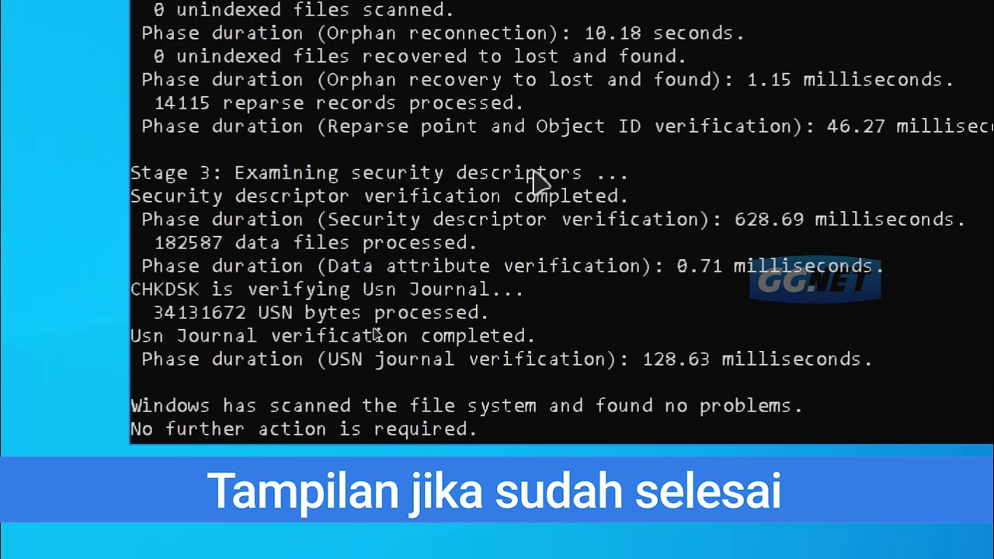
scroll(534, 185, "up", 6)
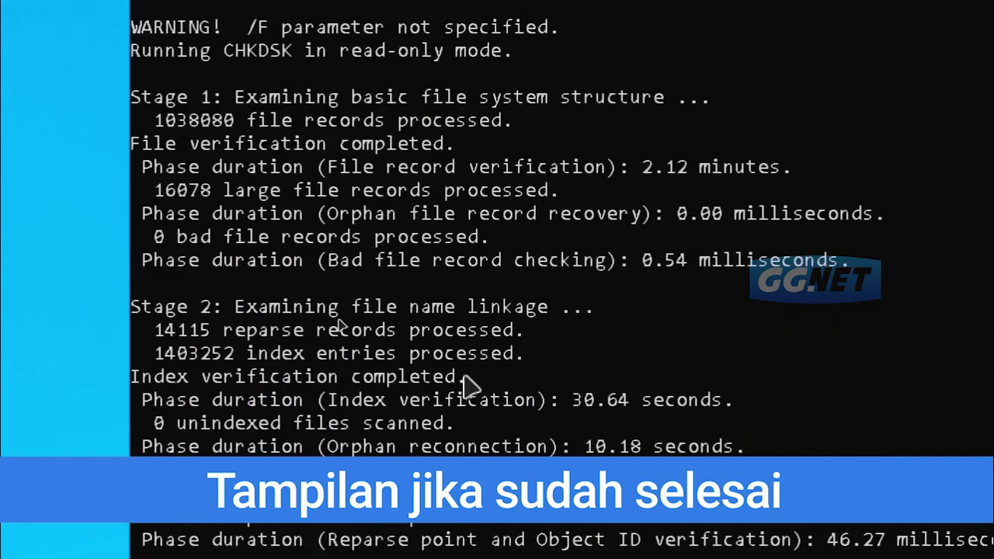
scroll(466, 384, "up", 1)
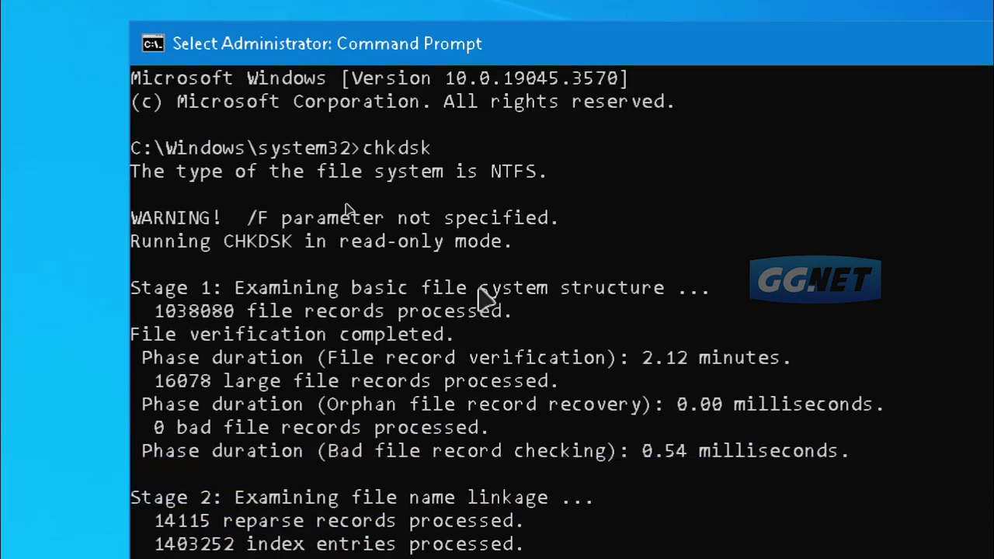
scroll(607, 555, "down", 6)
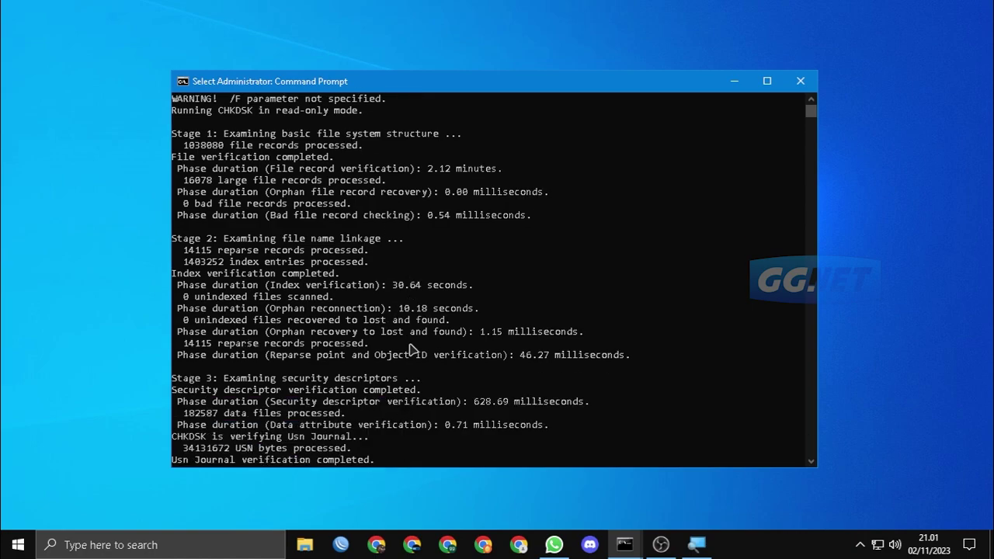
scroll(410, 352, "down", 7)
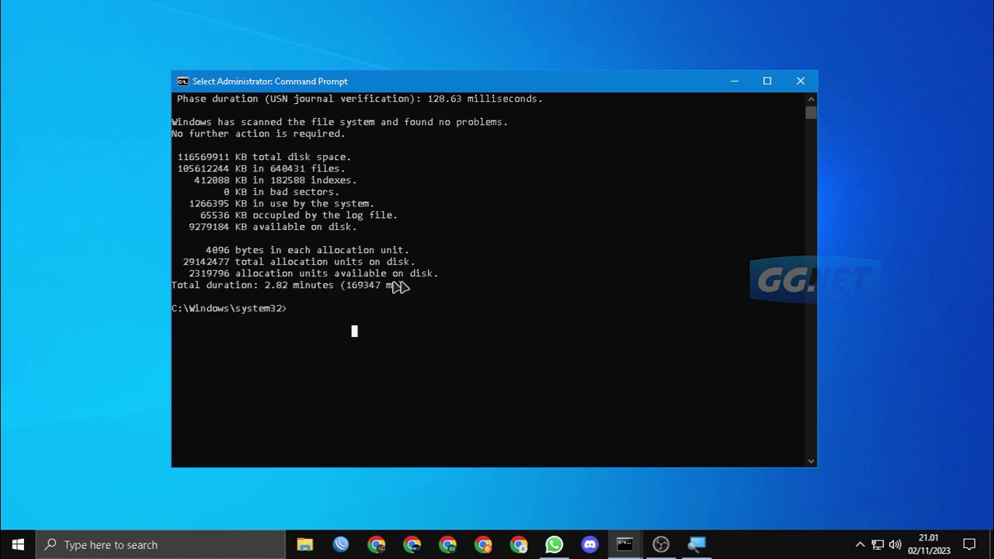
left_click_drag(401, 285, 204, 250)
left_click(488, 308)
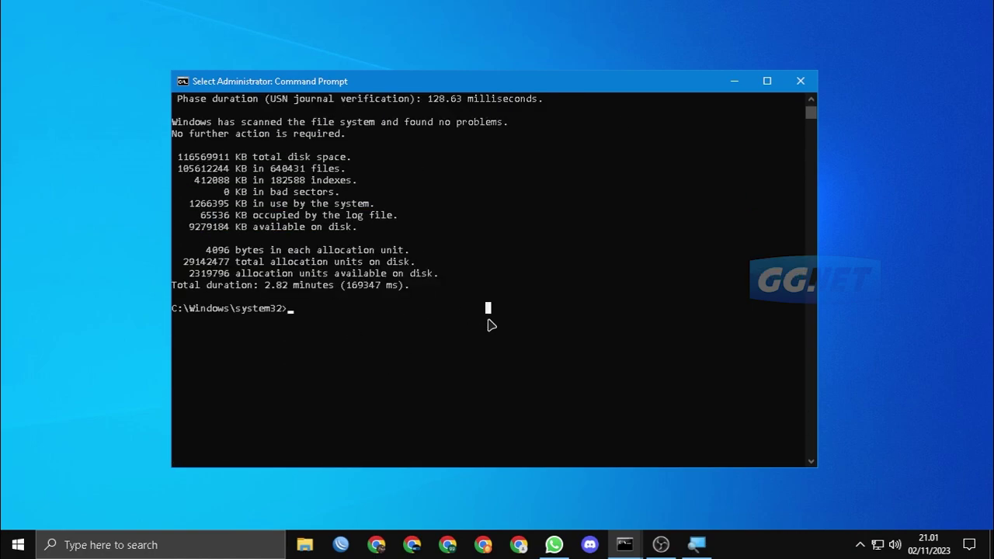